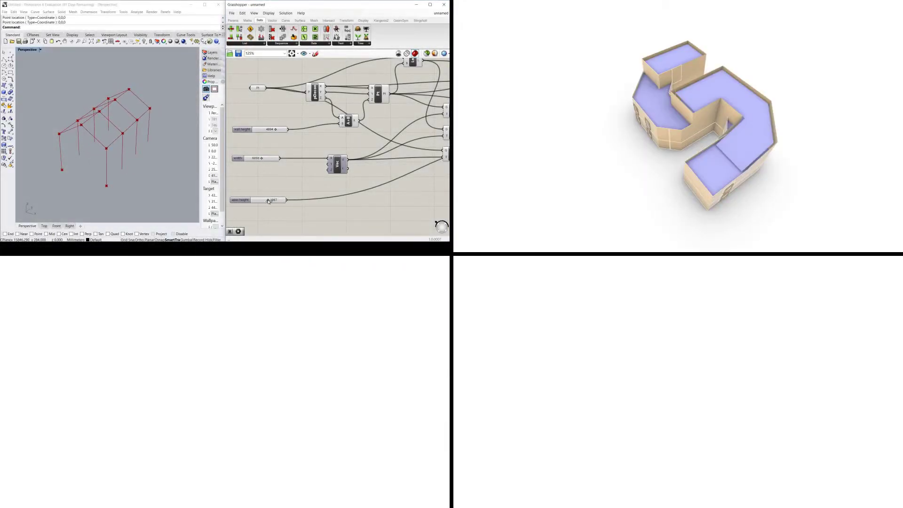
Adjust the portal-frame spacing slider during the intro preview
scroll(268, 203, "down", 3)
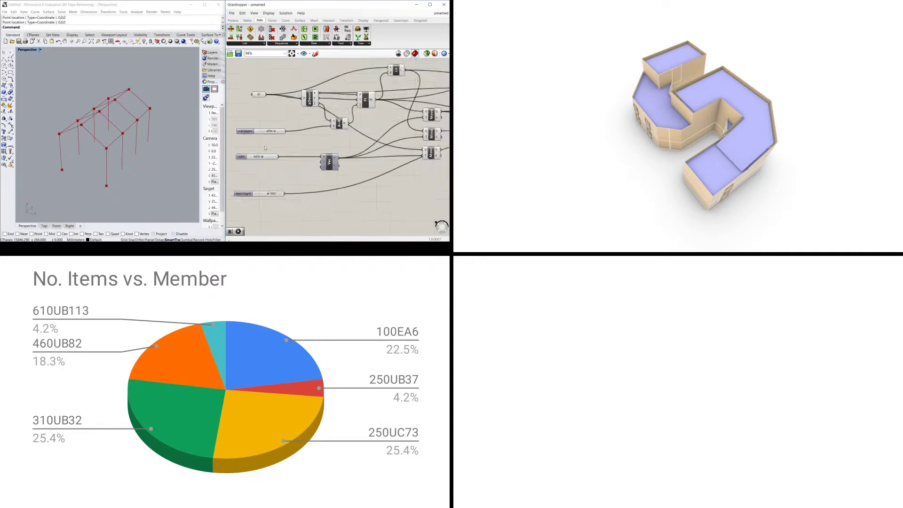
scroll(367, 138, "up", 5)
left_click_drag(395, 114, 400, 113)
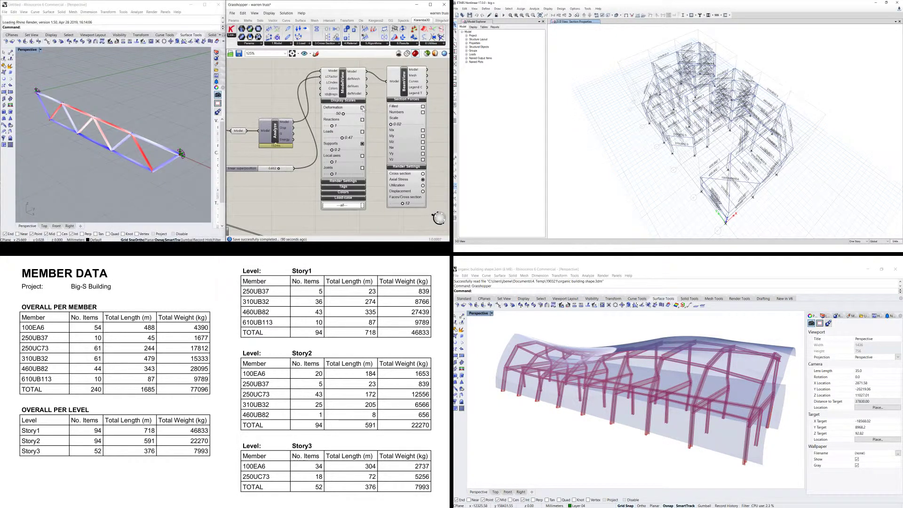
Show the truss's deformed shape and vary the linear superposition factor
left_click(362, 108)
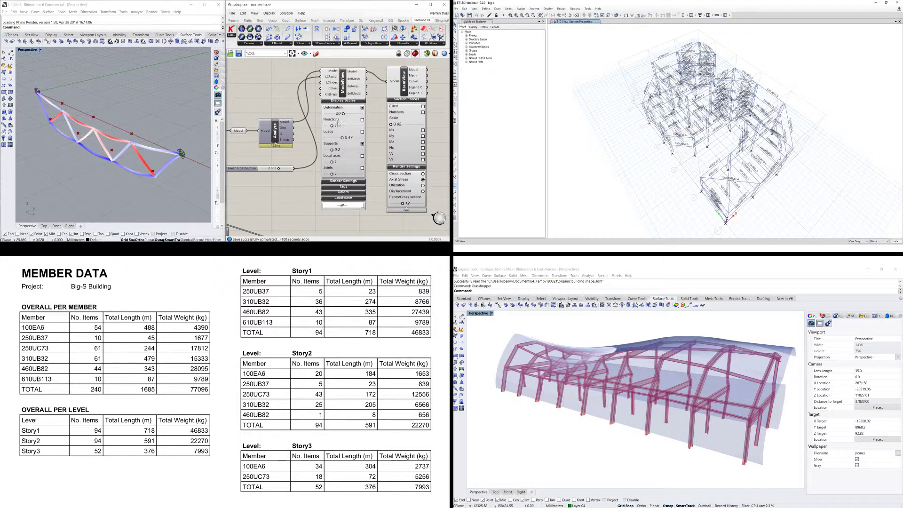
left_click_drag(278, 169, 282, 168)
mouse_move(282, 168)
left_mouse_down()
mouse_move(290, 169)
mouse_move(275, 169)
left_mouse_up()
left_click_drag(275, 168, 275, 169)
left_click_drag(275, 169, 286, 170)
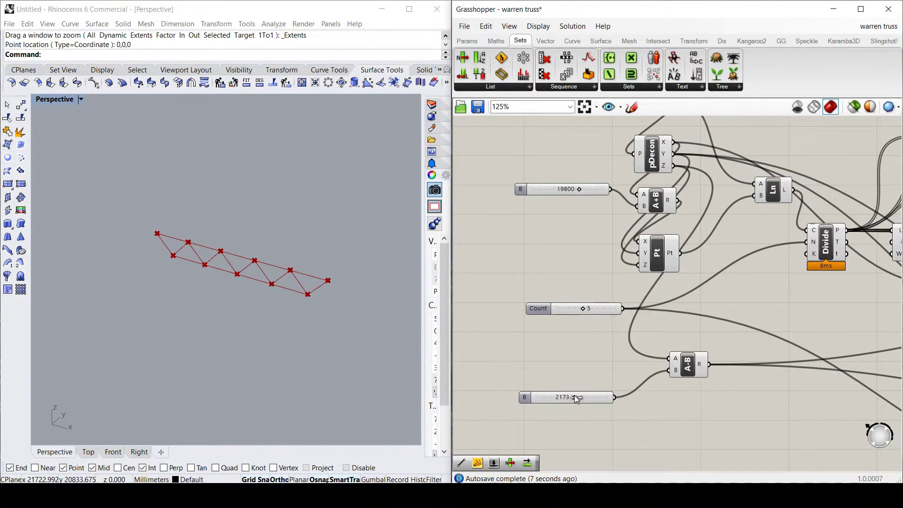
Resize the Warren truss depth, bays and length, then raise the portal wall height to 4894
mouse_move(577, 397)
left_mouse_down()
mouse_move(591, 395)
mouse_move(569, 398)
mouse_move(594, 398)
left_mouse_up()
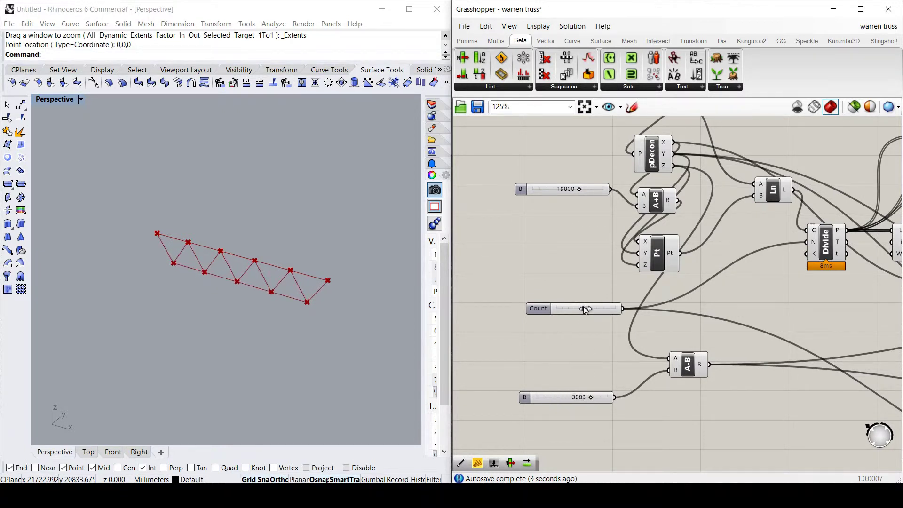
mouse_move(585, 309)
left_mouse_down()
mouse_move(573, 311)
mouse_move(595, 311)
mouse_move(573, 310)
mouse_move(596, 309)
left_mouse_up()
mouse_move(580, 188)
left_mouse_down()
mouse_move(558, 190)
mouse_move(583, 190)
left_mouse_up()
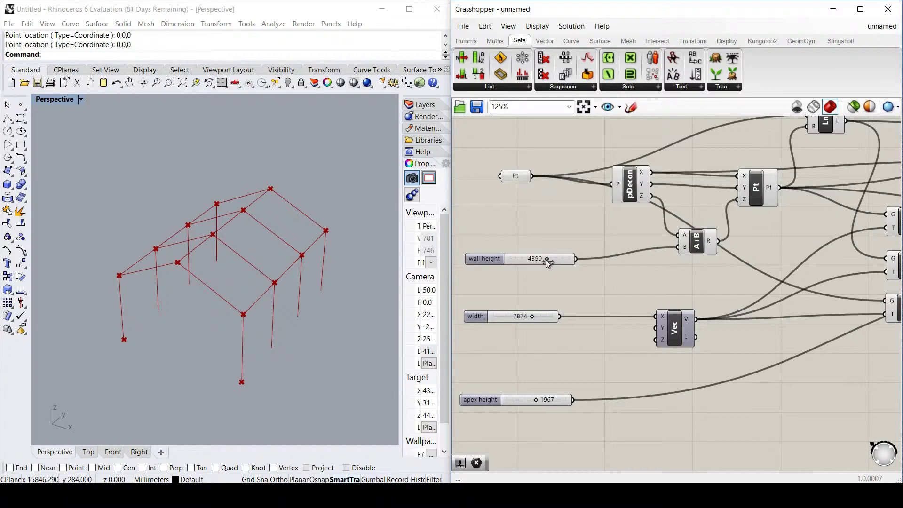
left_click_drag(546, 266, 552, 267)
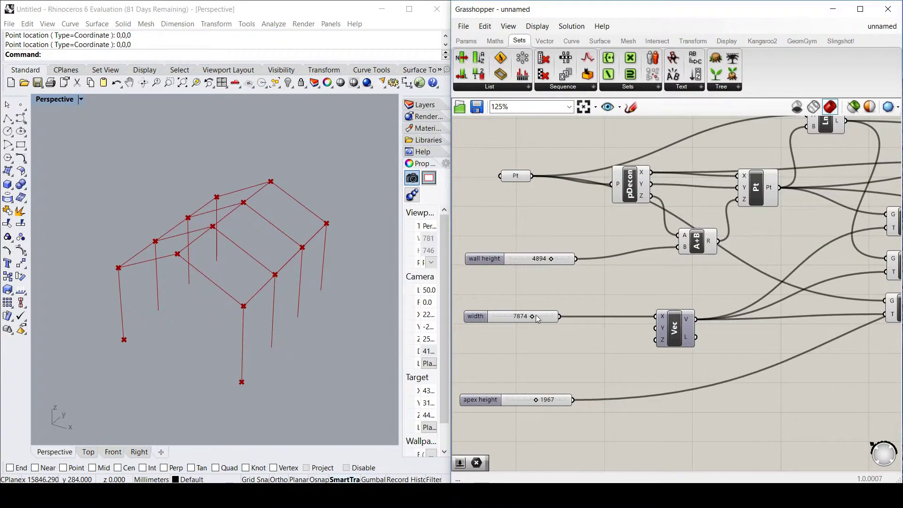
Try portal widths of 5570 and 6050, a higher apex, 3896 spacing and fewer frames
mouse_move(534, 317)
left_mouse_down()
mouse_move(511, 319)
mouse_move(533, 320)
mouse_move(517, 321)
mouse_move(525, 323)
left_mouse_up()
mouse_move(536, 401)
left_mouse_down()
mouse_move(552, 403)
mouse_move(531, 403)
left_mouse_up()
scroll(519, 301, "down", 3)
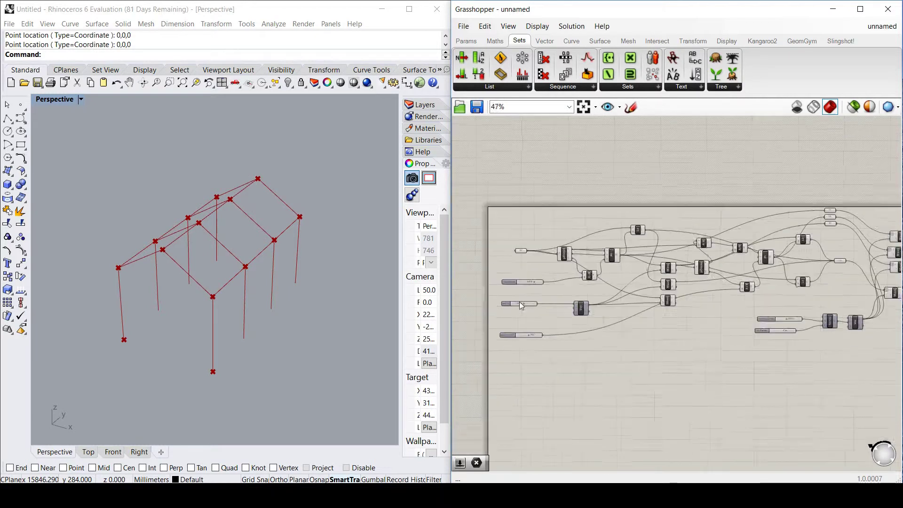
scroll(781, 362, "up", 3)
scroll(780, 362, "up", 3)
mouse_move(791, 223)
left_mouse_down()
mouse_move(806, 220)
mouse_move(793, 219)
left_mouse_up()
mouse_move(786, 267)
left_mouse_down()
mouse_move(760, 271)
mouse_move(819, 269)
mouse_move(752, 267)
mouse_move(801, 267)
mouse_move(769, 269)
left_mouse_up()
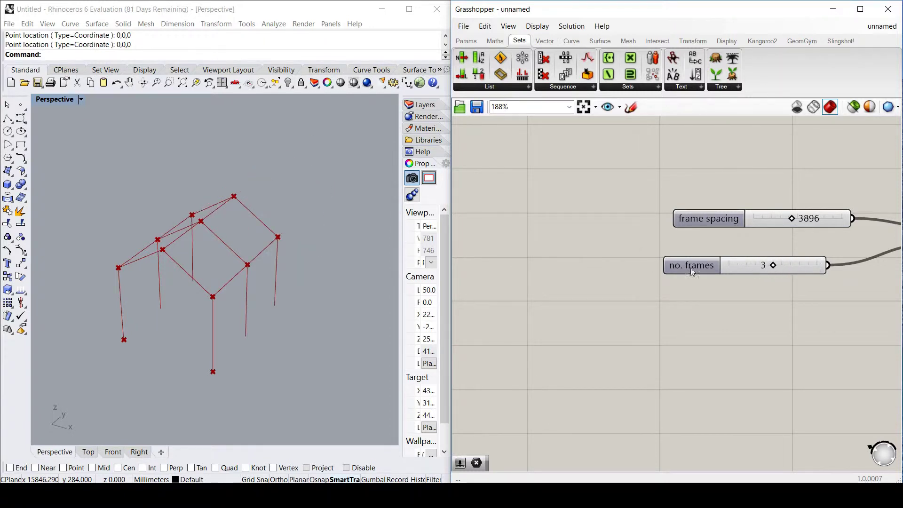
Widen the portal frames to 8546 and raise the roof apex height
scroll(723, 304, "down", 5)
scroll(541, 278, "up", 3)
scroll(504, 272, "up", 2)
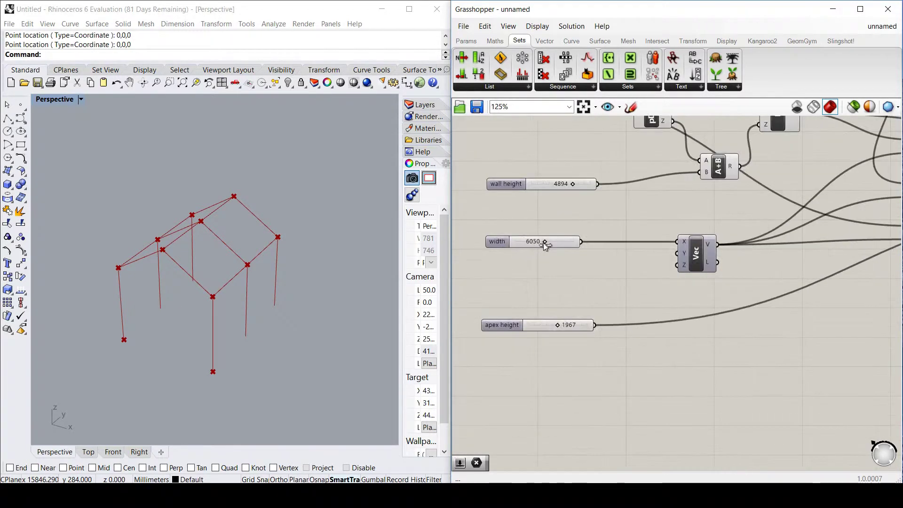
left_click_drag(545, 242, 560, 242)
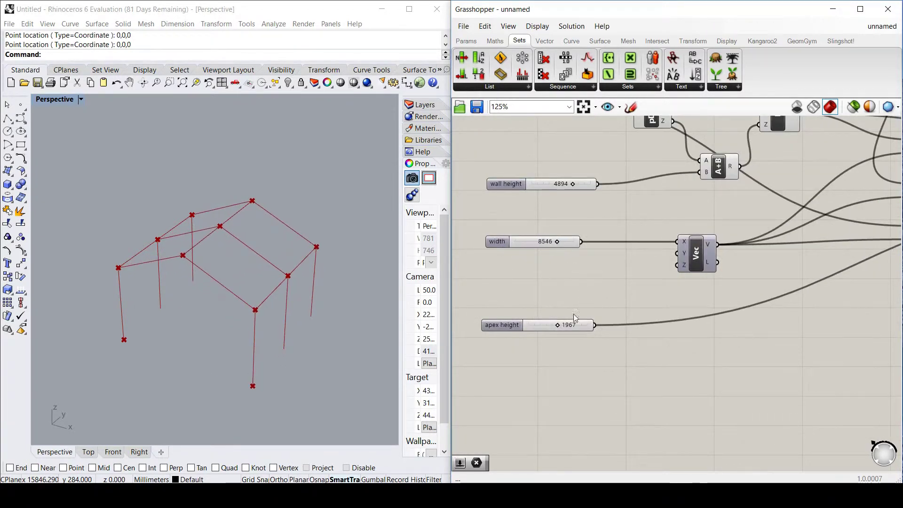
left_click_drag(558, 326, 569, 327)
Use four portal frames spaced 5251 apart
scroll(503, 286, "down", 7)
scroll(503, 286, "up", 6)
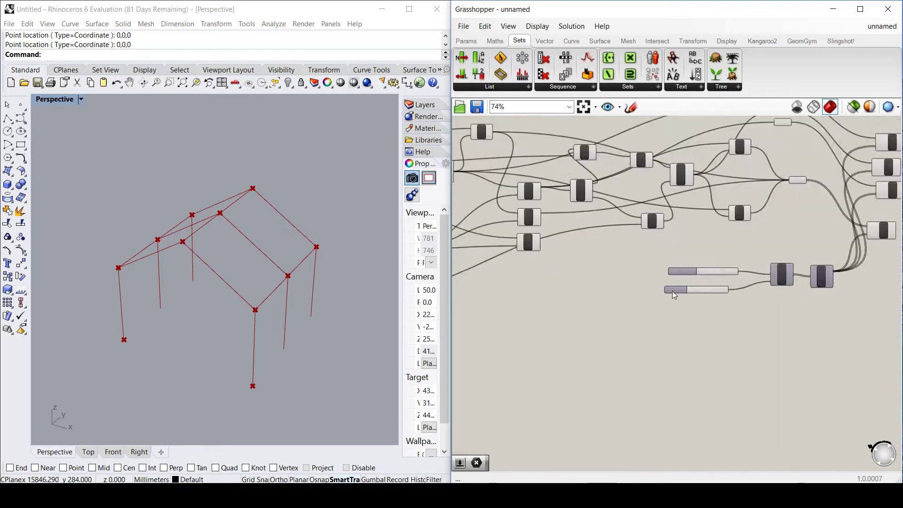
scroll(555, 303, "down", 4)
scroll(683, 304, "up", 3)
scroll(655, 283, "down", 3)
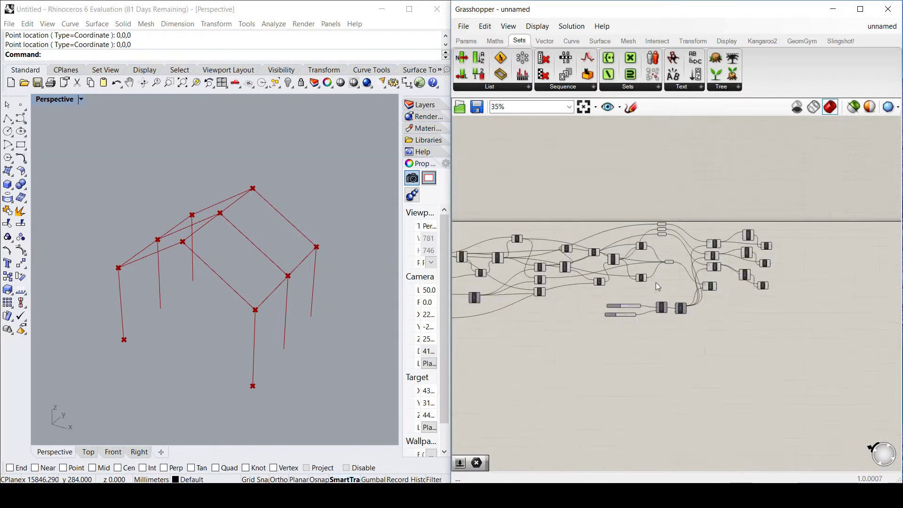
scroll(681, 271, "up", 5)
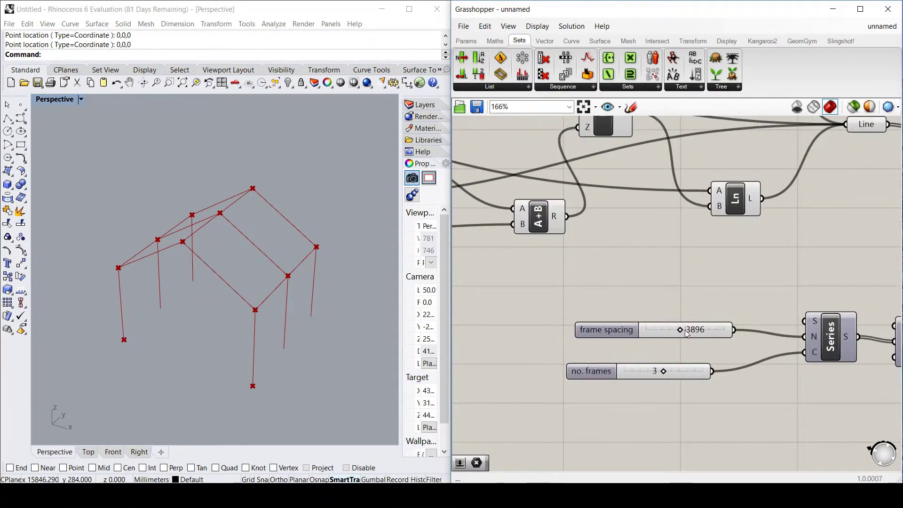
mouse_move(681, 333)
left_mouse_down()
mouse_move(691, 331)
mouse_move(674, 331)
left_mouse_up()
mouse_move(668, 371)
left_mouse_down()
mouse_move(699, 372)
mouse_move(676, 371)
left_mouse_up()
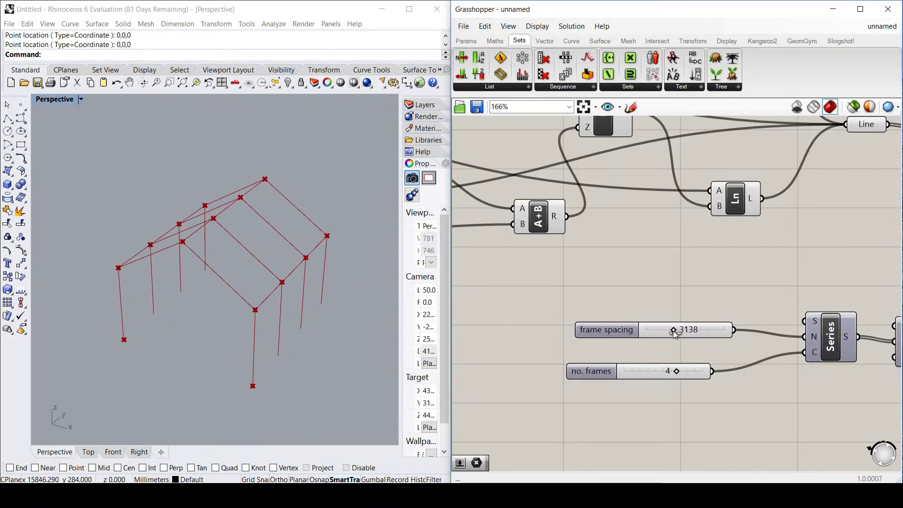
left_click_drag(674, 331, 690, 333)
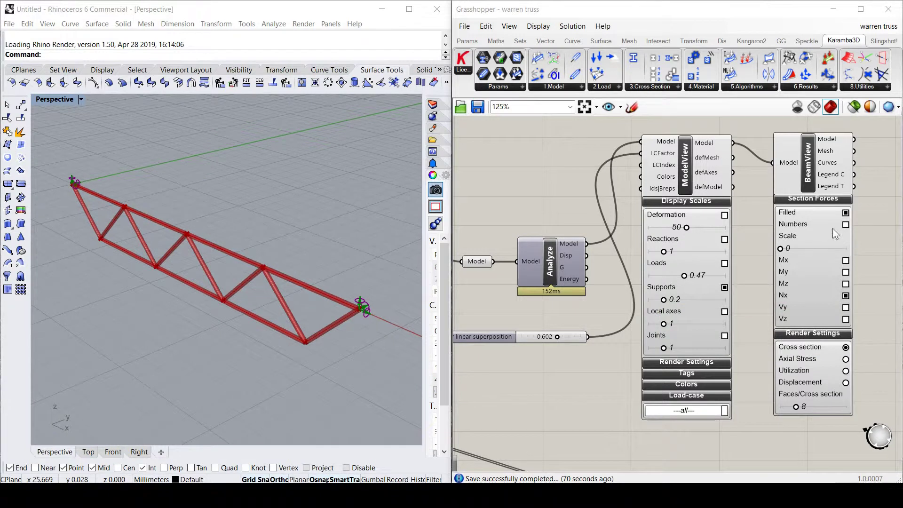
In BeamView, raise Scale, choose Axial Stress, untick Filled and Nx, and set 12 faces per section
mouse_move(785, 252)
left_mouse_down()
mouse_move(806, 249)
mouse_move(783, 255)
left_mouse_up()
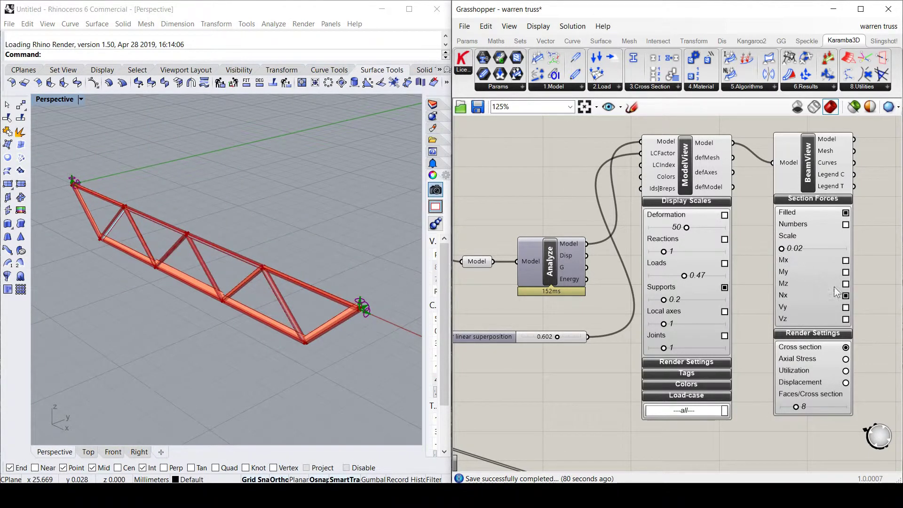
left_click(846, 359)
left_click(846, 213)
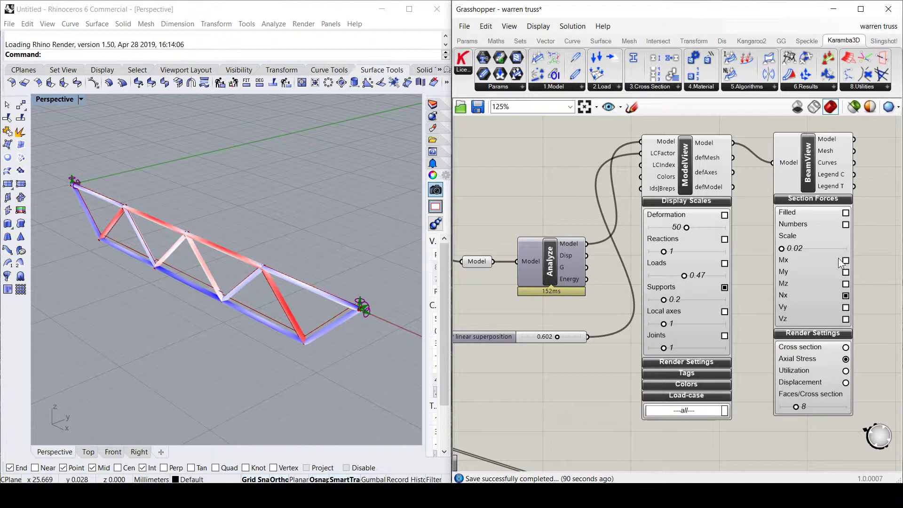
left_click(846, 295)
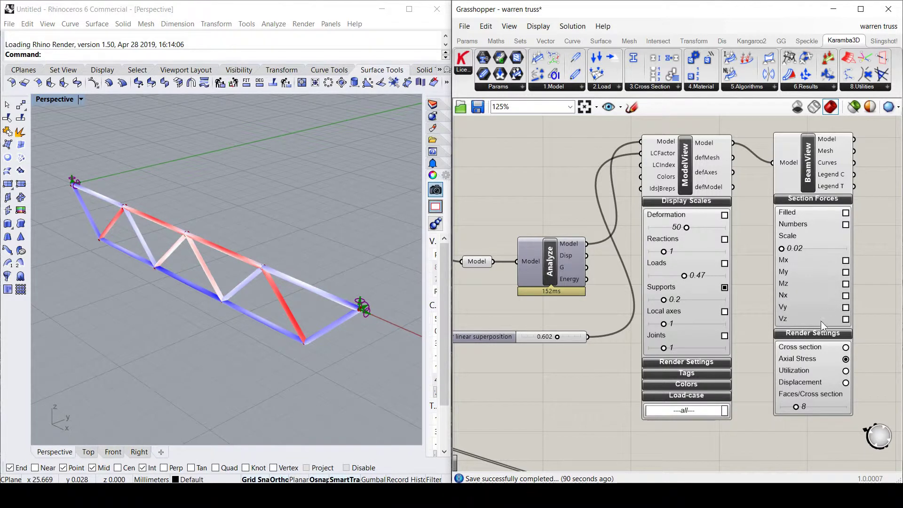
left_click_drag(797, 408, 808, 407)
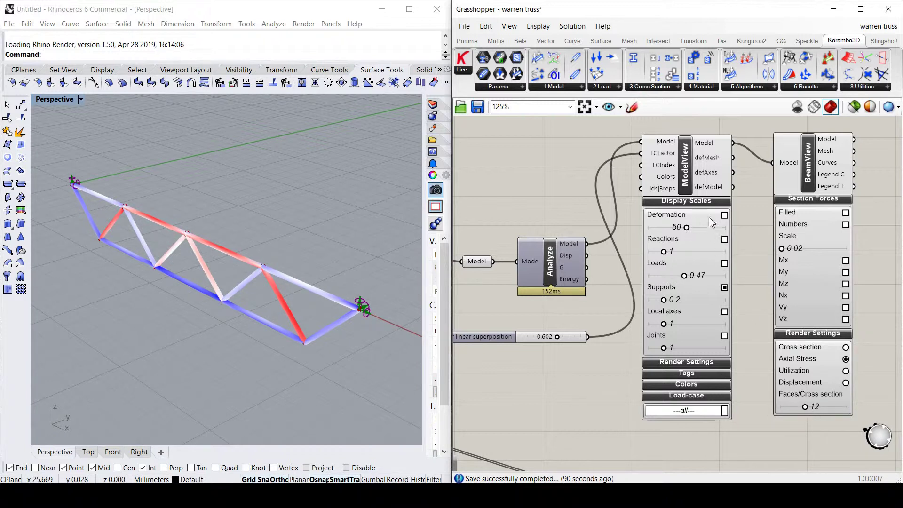
Show the truss deformed at a 0.330 linear superposition factor, leaving Filled off
left_click(725, 215)
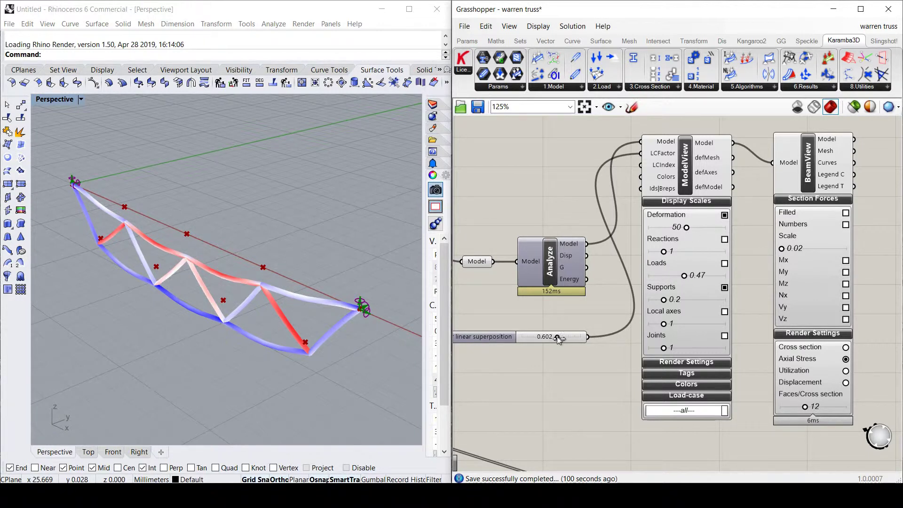
mouse_move(557, 337)
left_mouse_down()
mouse_move(575, 336)
mouse_move(532, 338)
mouse_move(577, 339)
mouse_move(530, 338)
mouse_move(541, 336)
left_mouse_up()
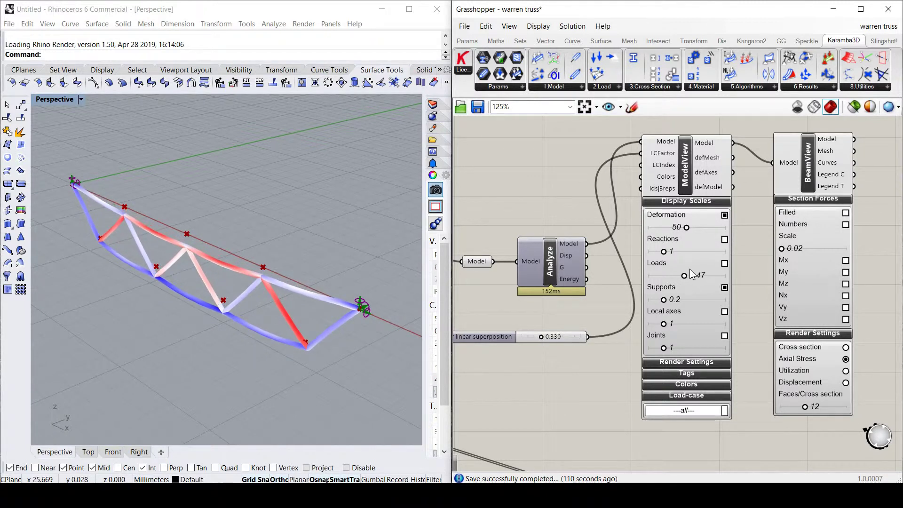
left_click(845, 214)
left_click(846, 214)
Label the truss with numeric Nx axial force values at section-force scale 0.11
left_click(845, 296)
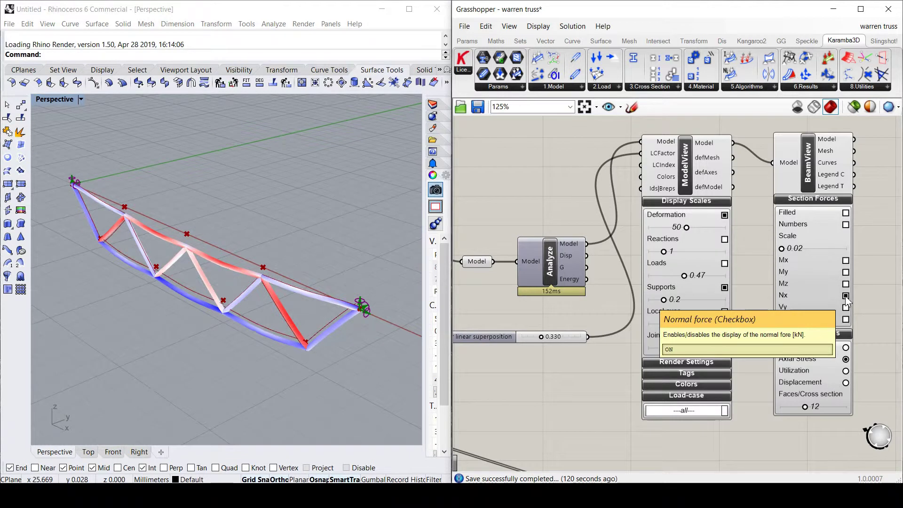
left_click(847, 225)
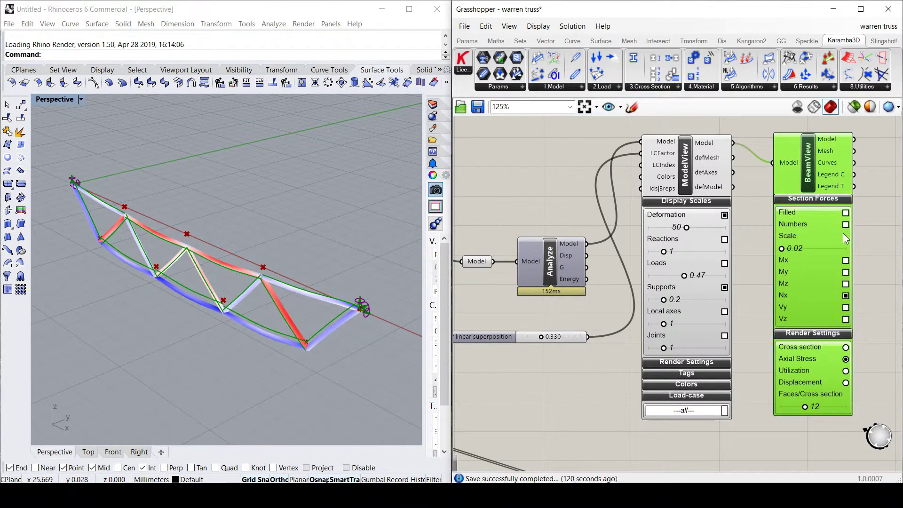
left_click(846, 225)
left_click(863, 221)
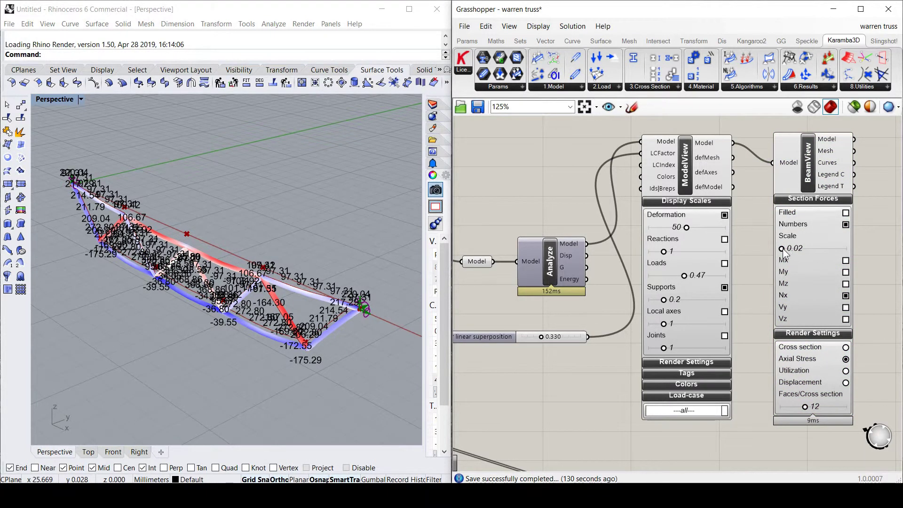
mouse_move(783, 250)
left_mouse_down()
mouse_move(815, 249)
mouse_move(788, 253)
left_mouse_up()
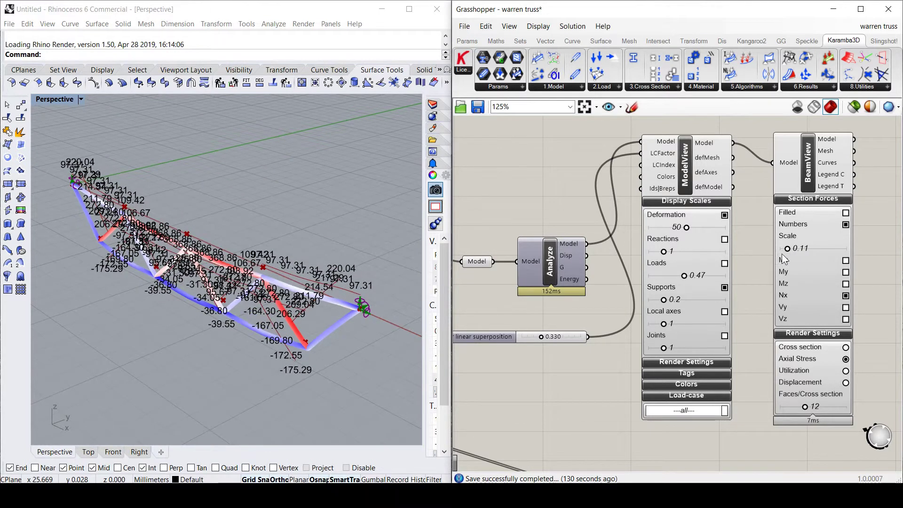